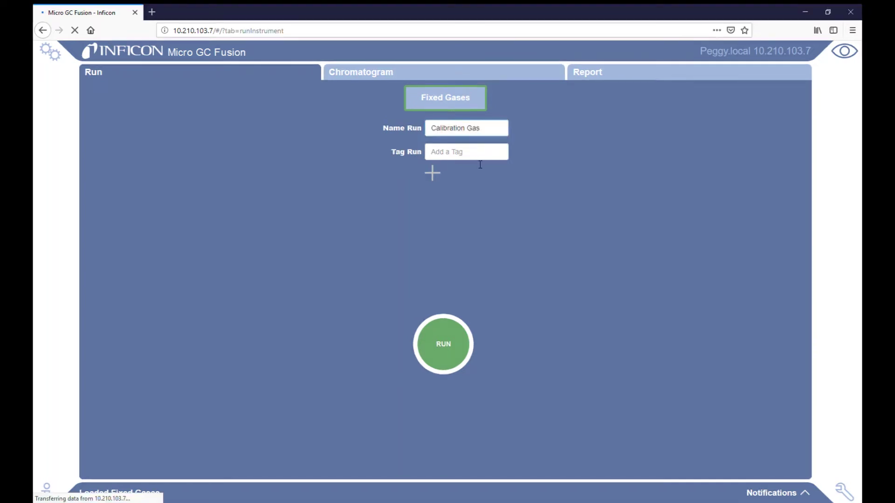
Start the Calibration Gas run and wait for its Oxygen/Nitrogen chromatogram
{"action": "left_click", "coordinate": [441, 341]}
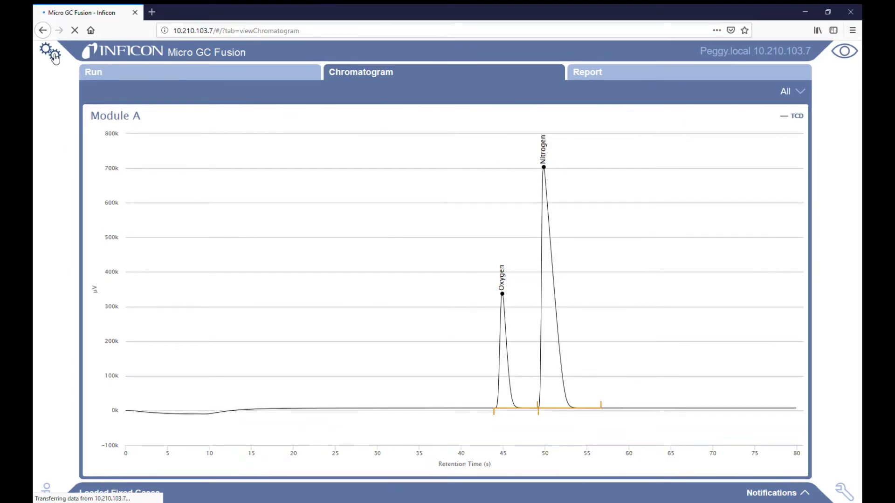
From the Data Browser, overlay the 10:03, 10:00 and 09:58 Calibration Gas runs, zoomed on the Oxygen and Nitrogen peaks
{"action": "left_click", "coordinate": [51, 55]}
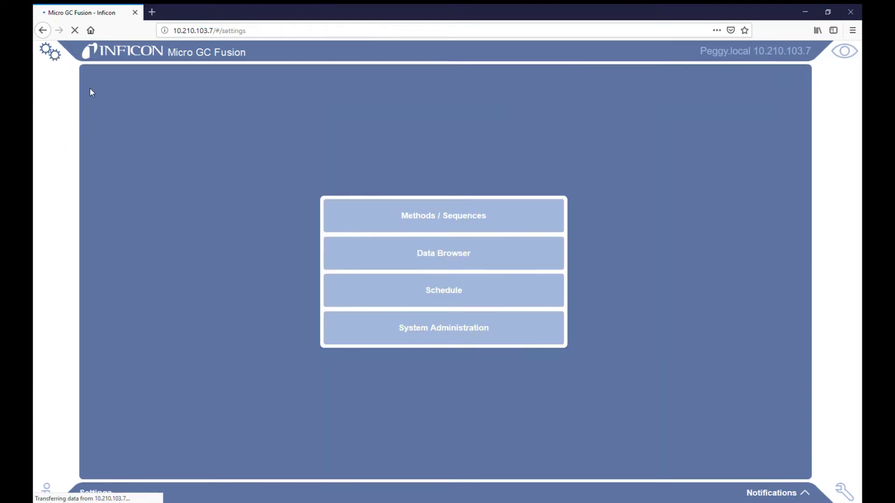
{"action": "left_click", "coordinate": [344, 262]}
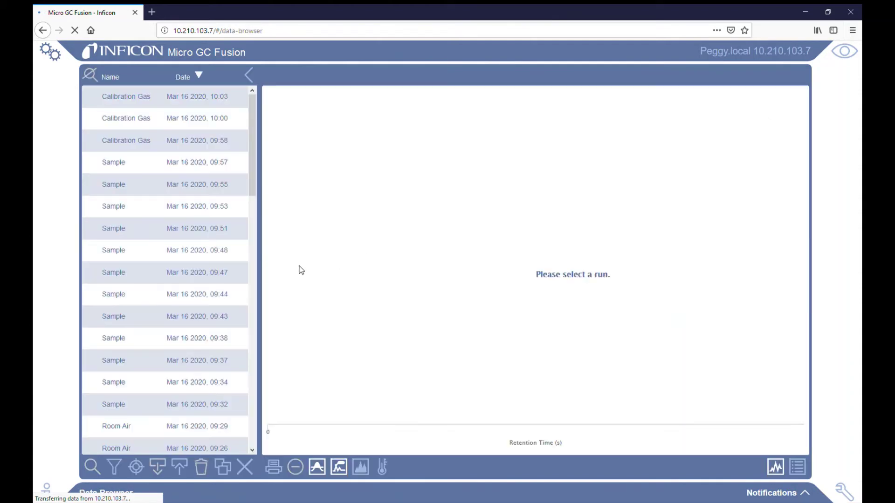
{"action": "left_click", "coordinate": [137, 104]}
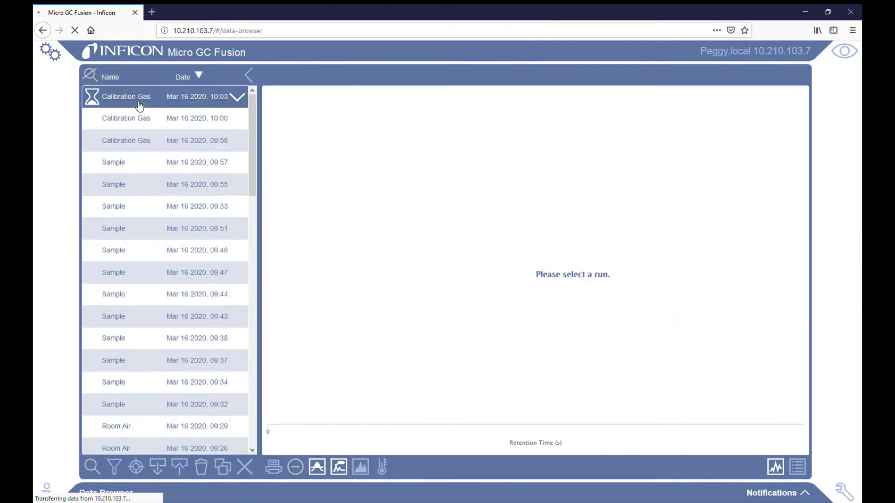
{"action": "left_click", "coordinate": [135, 121]}
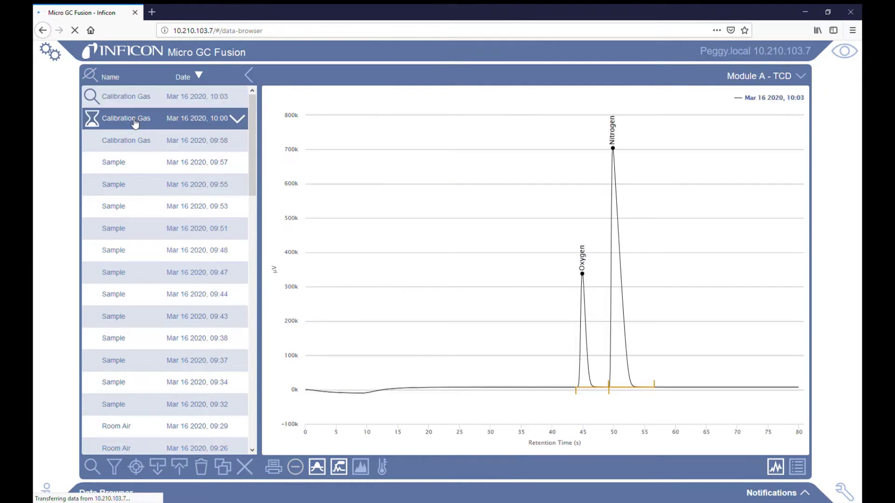
{"action": "left_click", "coordinate": [127, 145]}
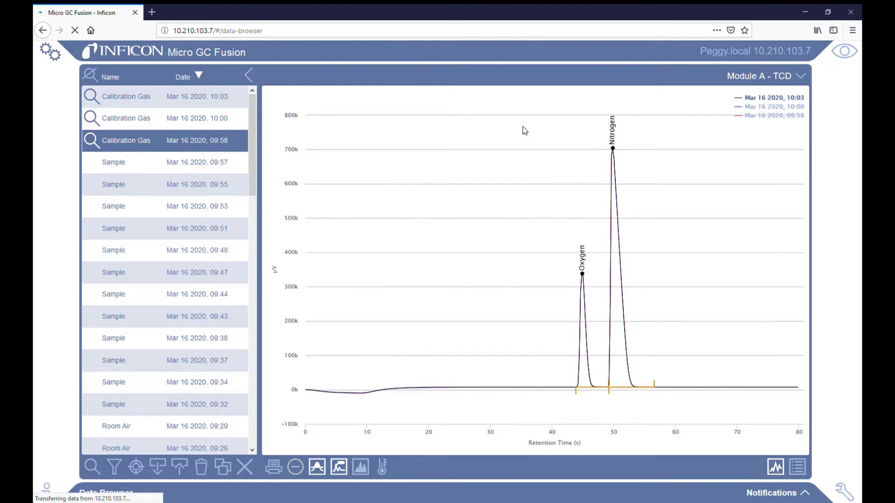
{"action": "left_click_drag", "start_coordinate": [523, 126], "coordinate": [701, 410]}
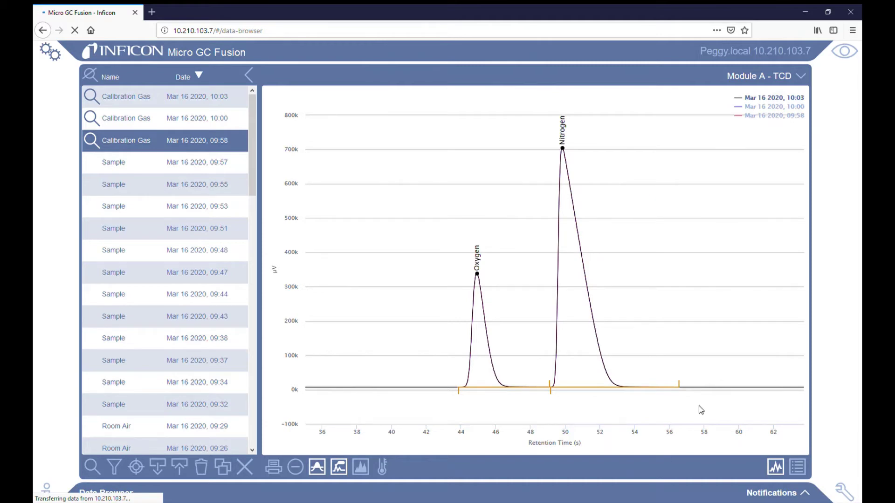
Clear the displayed runs and open calibration for the 10:03 Calibration Gas run
{"action": "left_click", "coordinate": [90, 77]}
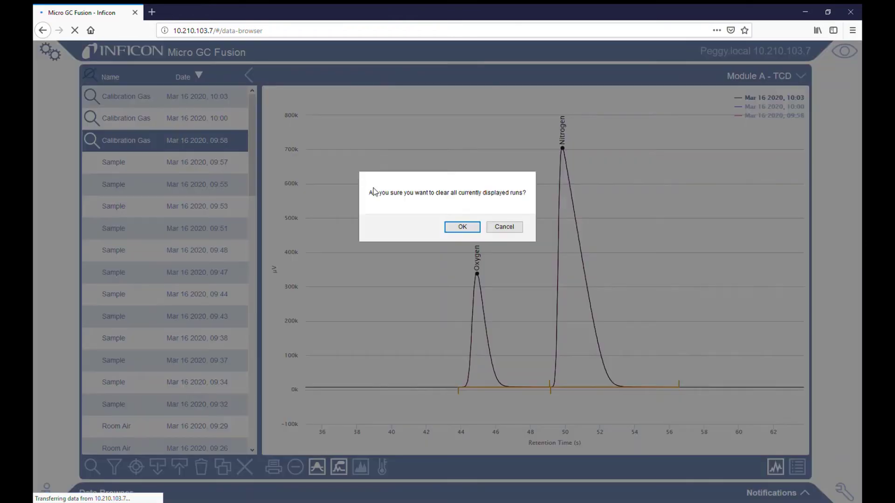
{"action": "left_click", "coordinate": [453, 231]}
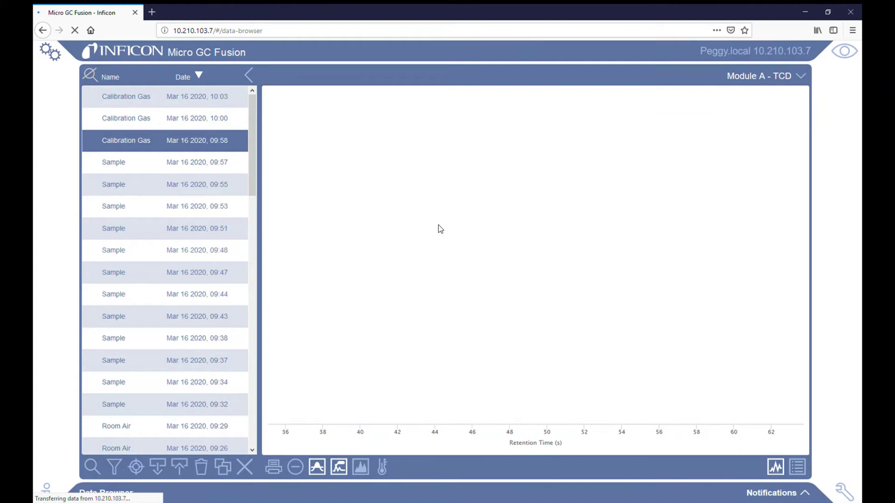
{"action": "left_click", "coordinate": [114, 100]}
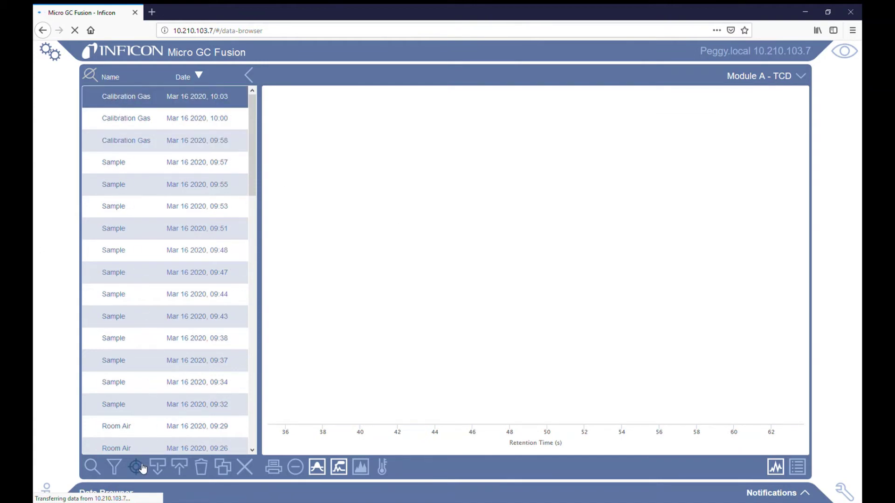
{"action": "left_click", "coordinate": [141, 467]}
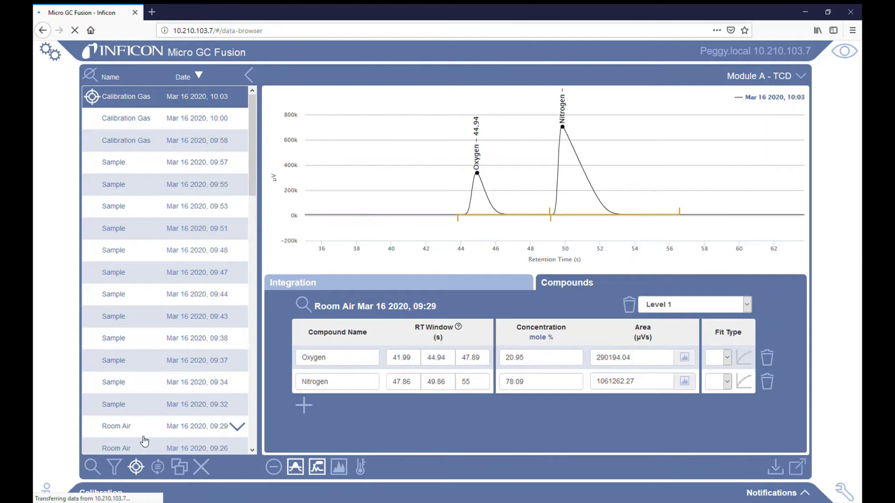
Apply the 10:03 run's areas as the calibration using the Replace calibration option
{"action": "left_click", "coordinate": [136, 467]}
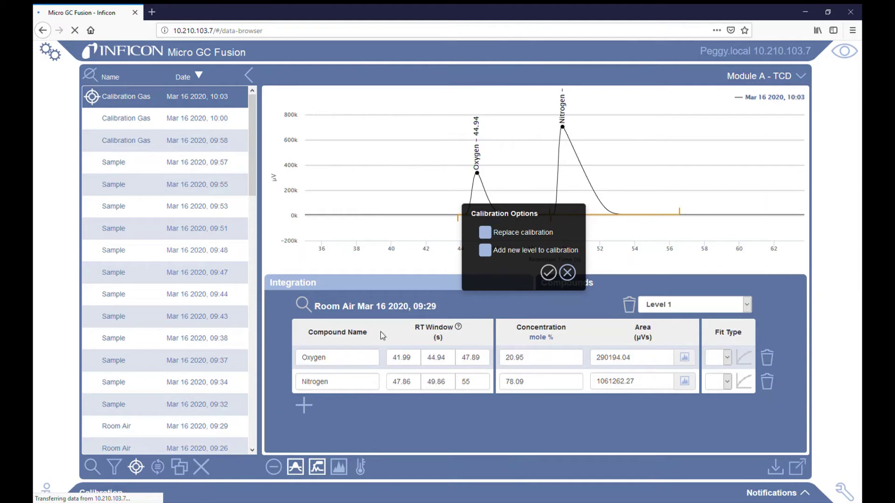
{"action": "left_click", "coordinate": [486, 235]}
{"action": "left_click", "coordinate": [549, 277]}
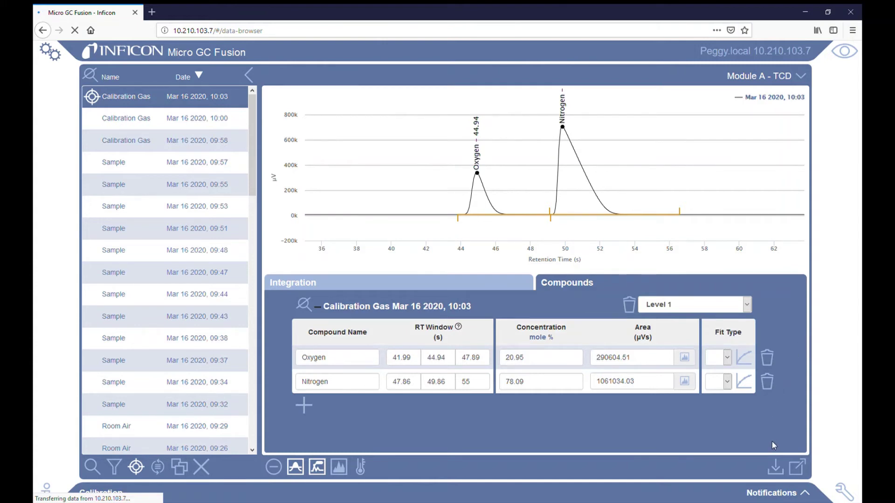
Save the new calibration to the Fixed Gases method and dismiss the method-loaded notice
{"action": "left_click", "coordinate": [777, 468]}
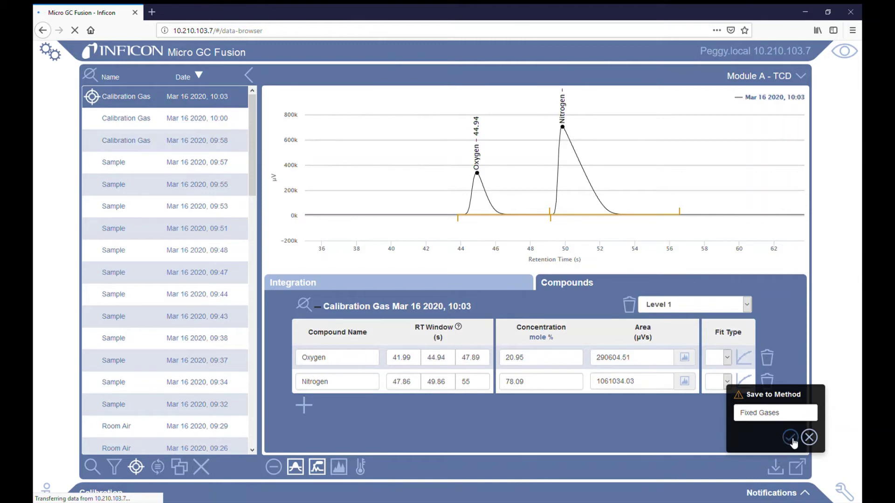
{"action": "left_click", "coordinate": [791, 439]}
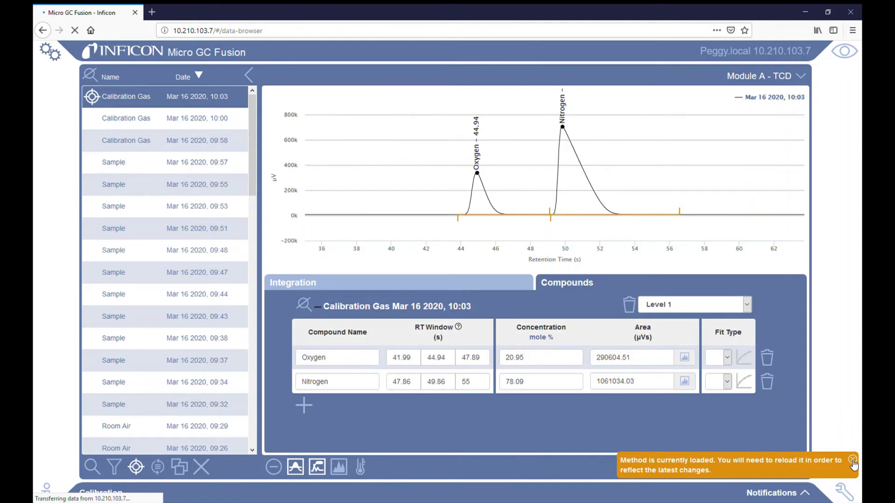
{"action": "left_click", "coordinate": [853, 461]}
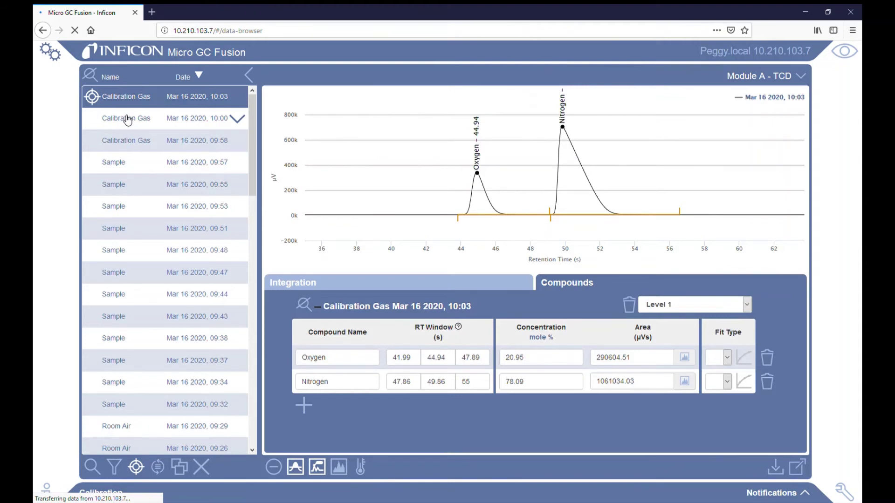
Reprocess the 10:03, 10:00 and 09:58 Calibration Gas runs with the updated calibration
{"action": "left_click", "coordinate": [127, 119]}
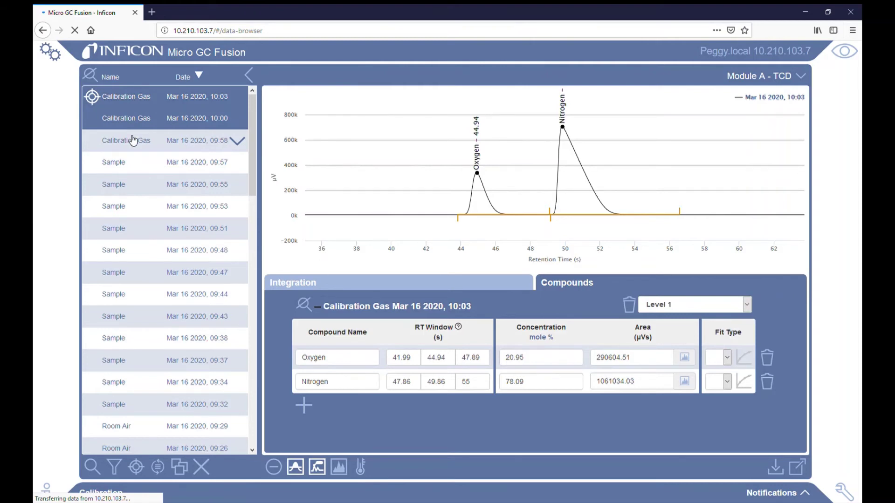
{"action": "left_click", "coordinate": [132, 141]}
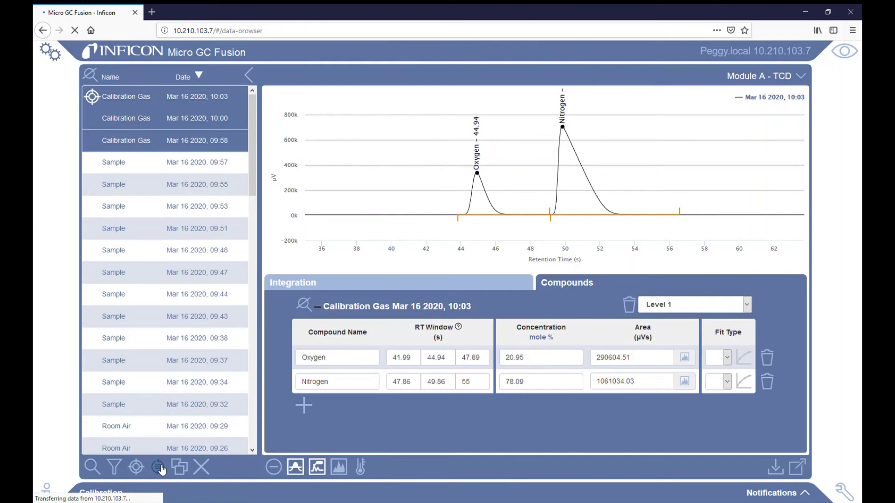
{"action": "left_click", "coordinate": [159, 468]}
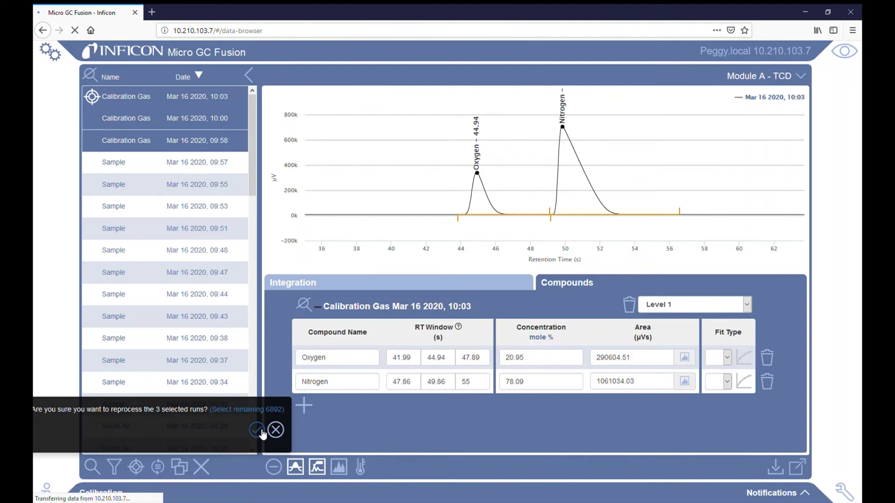
{"action": "left_click", "coordinate": [261, 433]}
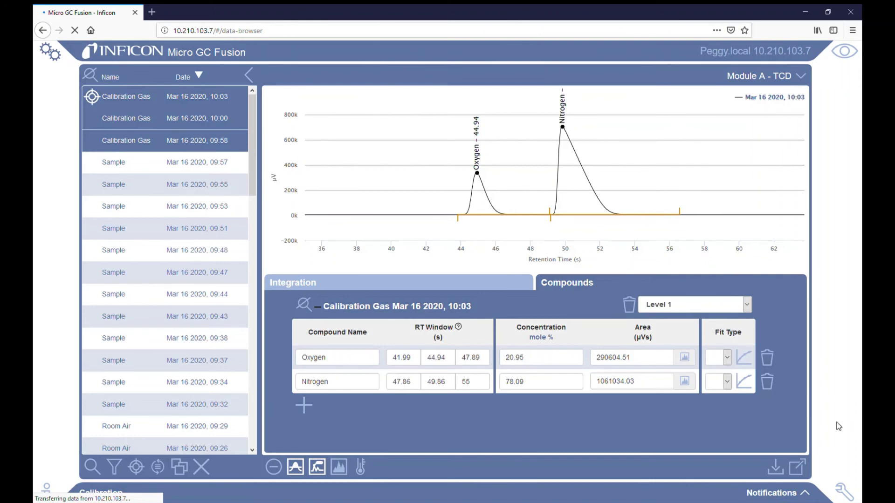
Close the calibration panel and return to the run screen with Fixed Gases loaded
{"action": "left_click", "coordinate": [806, 470]}
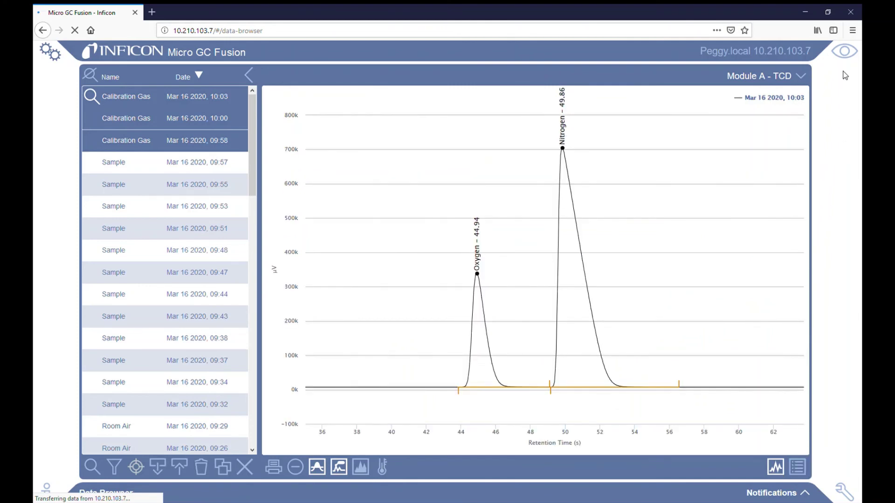
{"action": "left_click", "coordinate": [845, 52]}
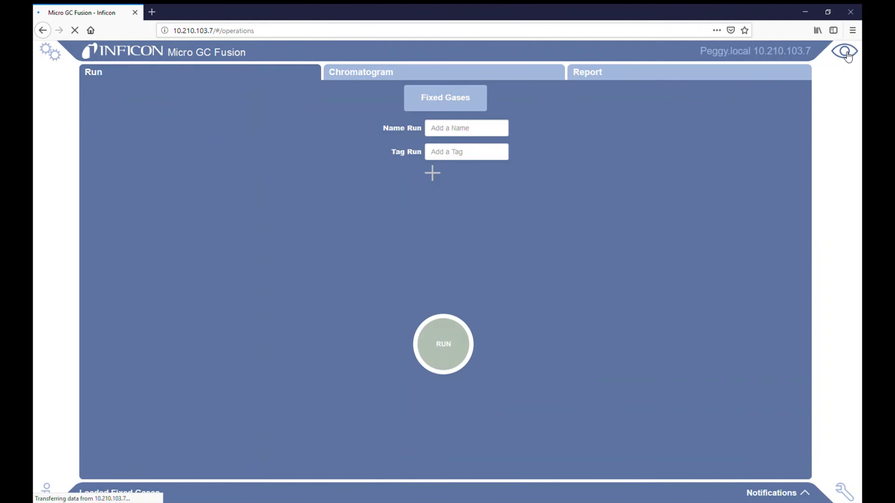